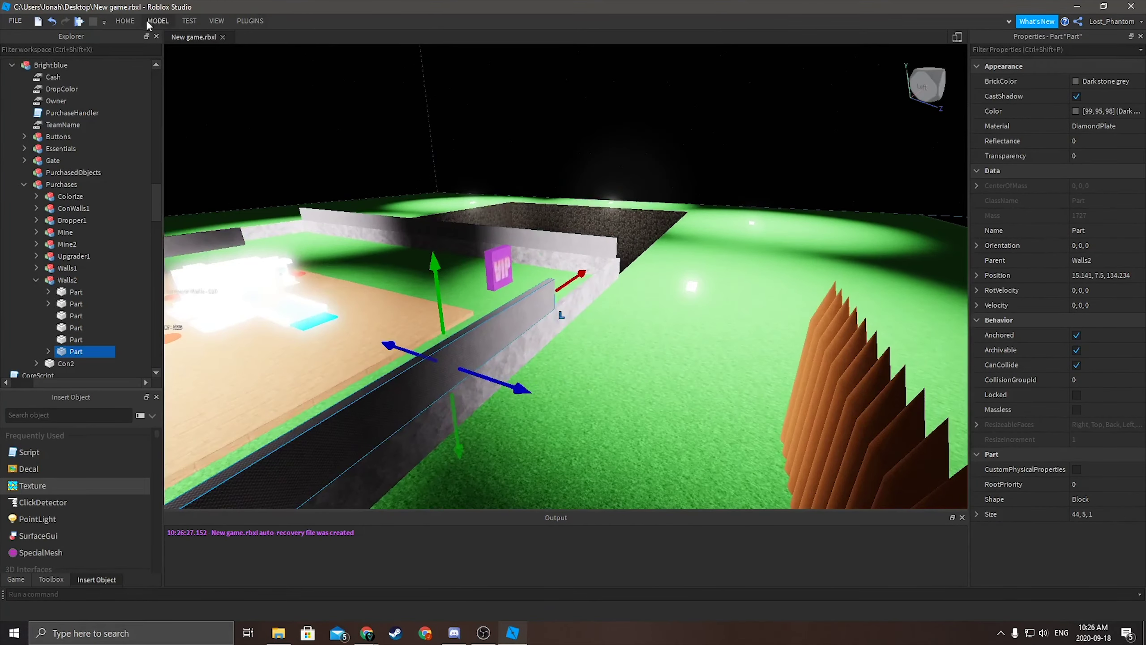
Scale the selected Walls2 wall part to a length of 79 studs so it spans the enlarged tycoon base.
key("ctrl+3")
left_click_drag(560, 287, 623, 253)
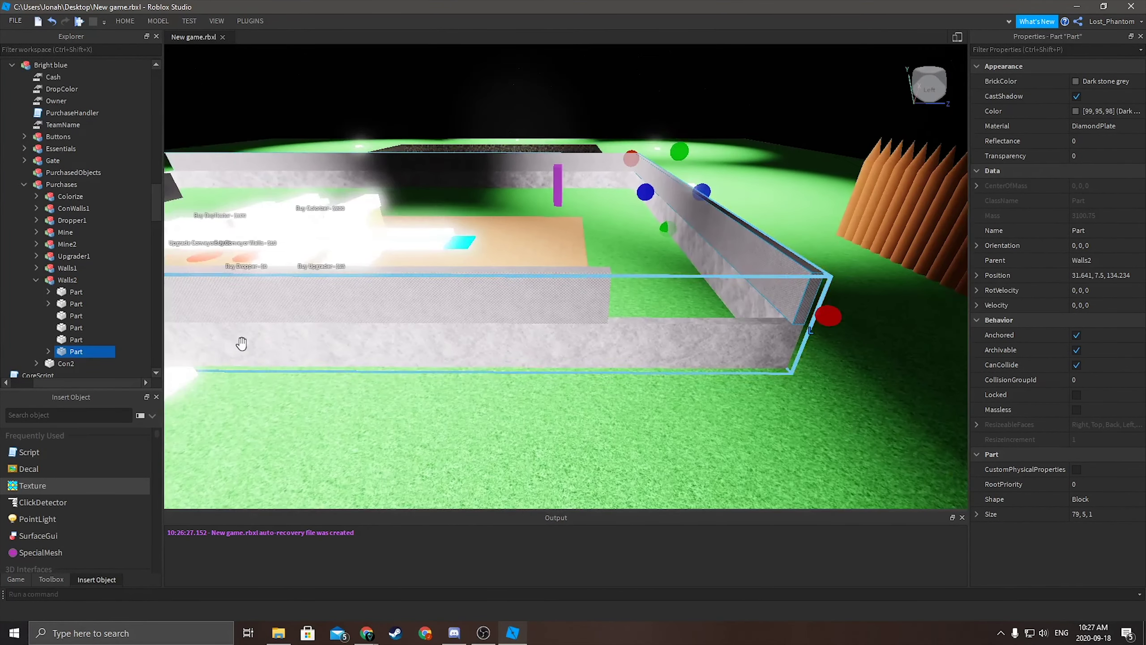
right_click(269, 357)
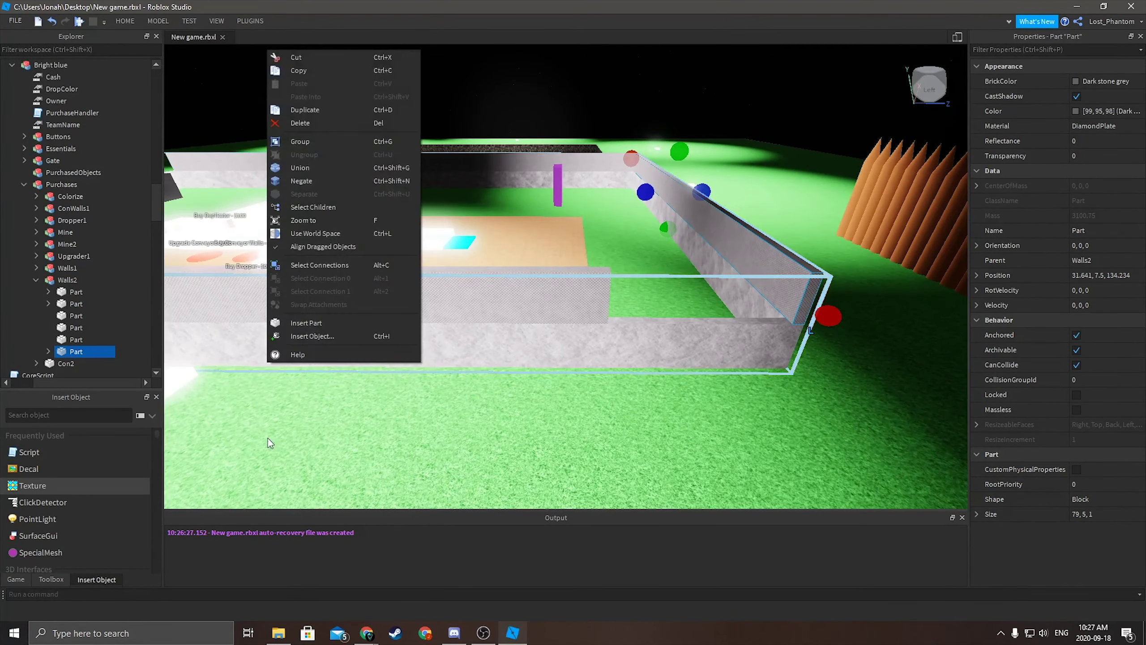
right_click_drag(268, 357, 374, 455)
right_click_drag(604, 291, 644, 320)
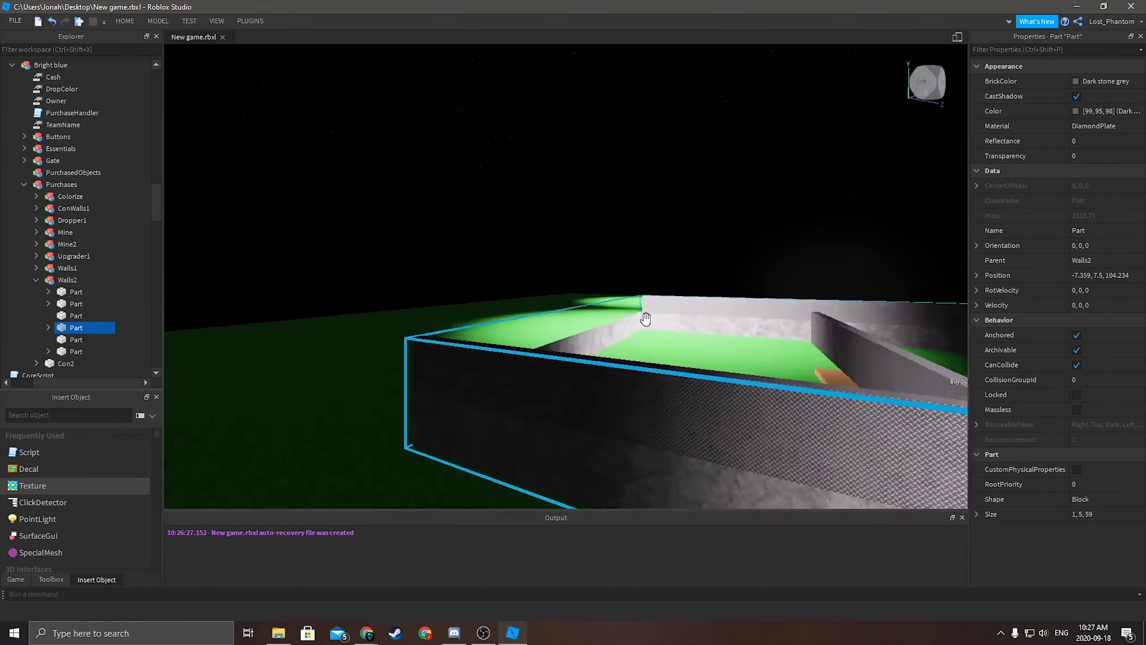
Extend the opposite Walls2 wall part so it meets the corners of the enlarged base.
left_click(67, 293)
right_click(76, 339)
left_click(117, 195)
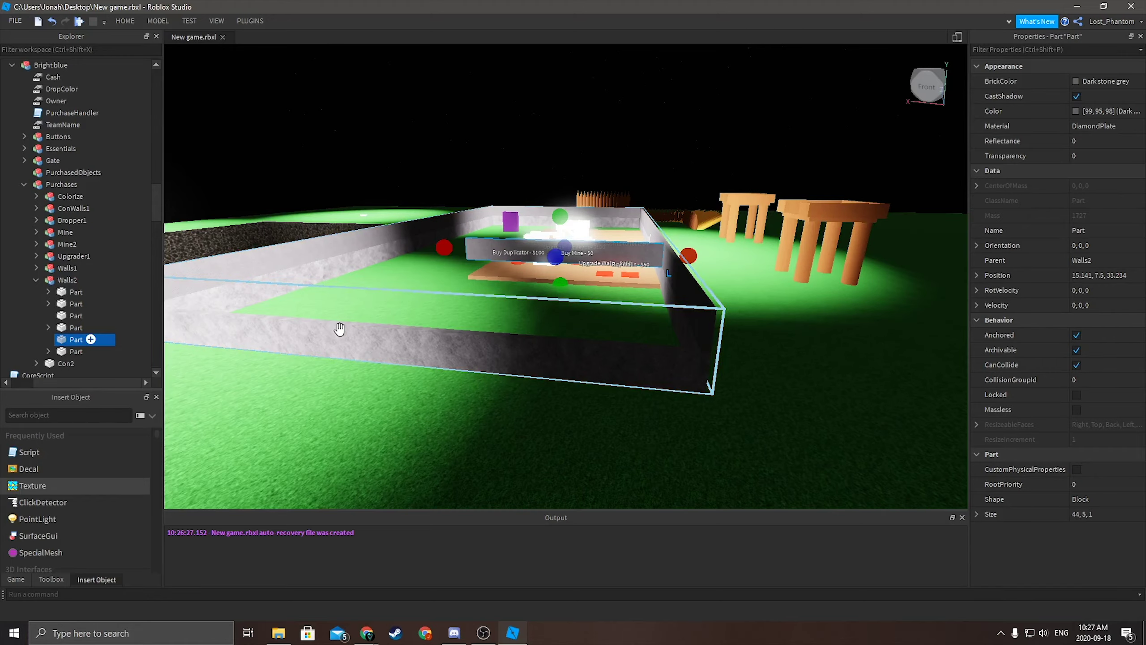
left_click_drag(341, 332, 485, 298)
scroll(485, 298, "down", 5)
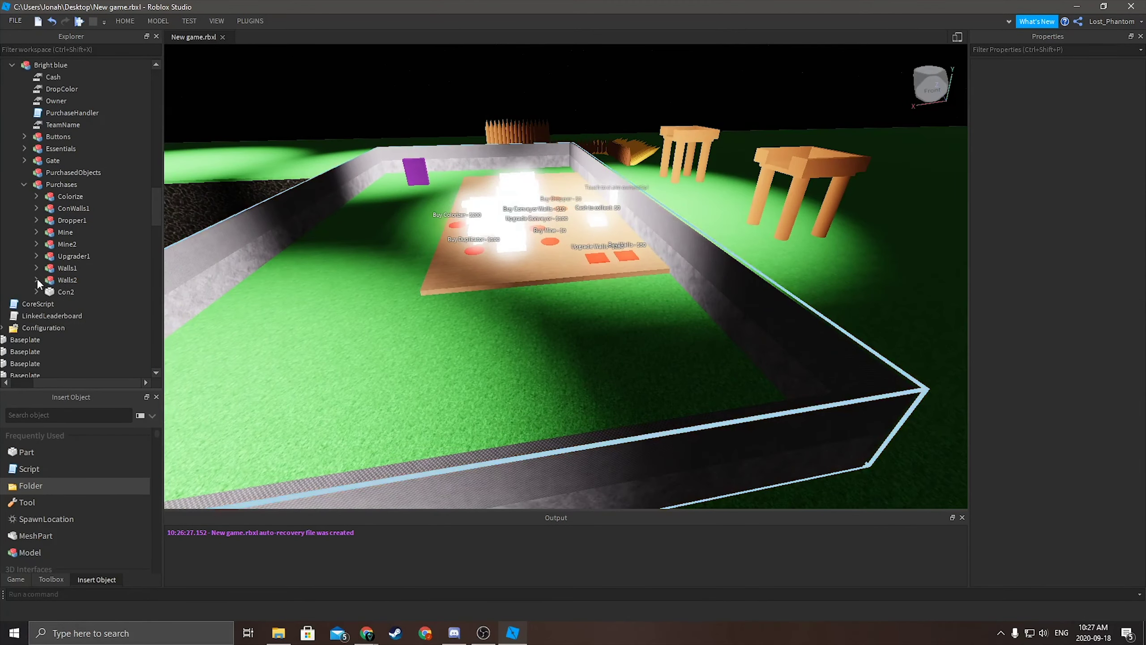
Enlarge the Floor part in Essentials until it fills the whole area inside the walls.
left_click(36, 279)
left_click(25, 148)
double_click(65, 200)
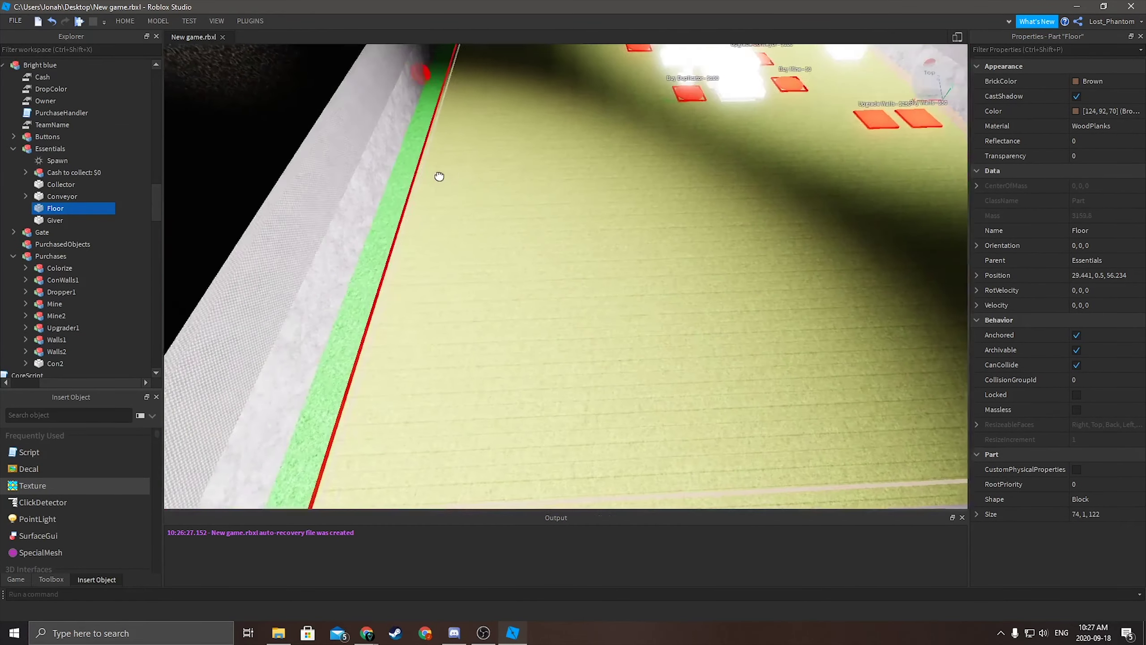
scroll(535, 184, "down", 3)
scroll(534, 184, "up", 5)
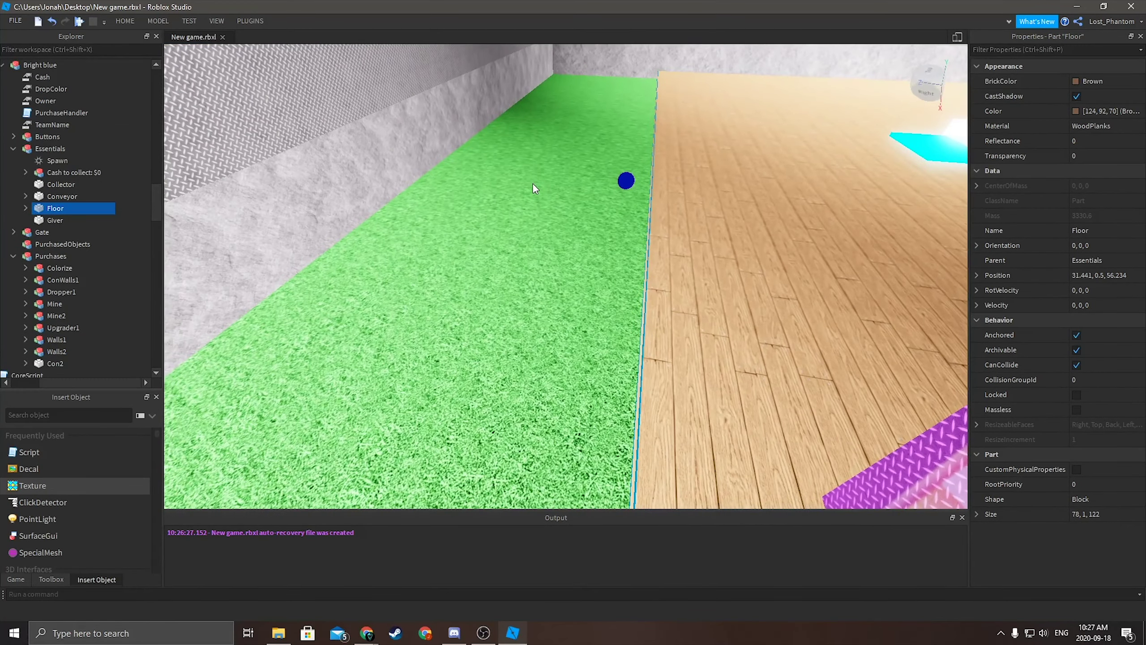
left_click_drag(534, 184, 574, 230)
right_click_drag(574, 220, 573, 220)
scroll(494, 256, "down", 10)
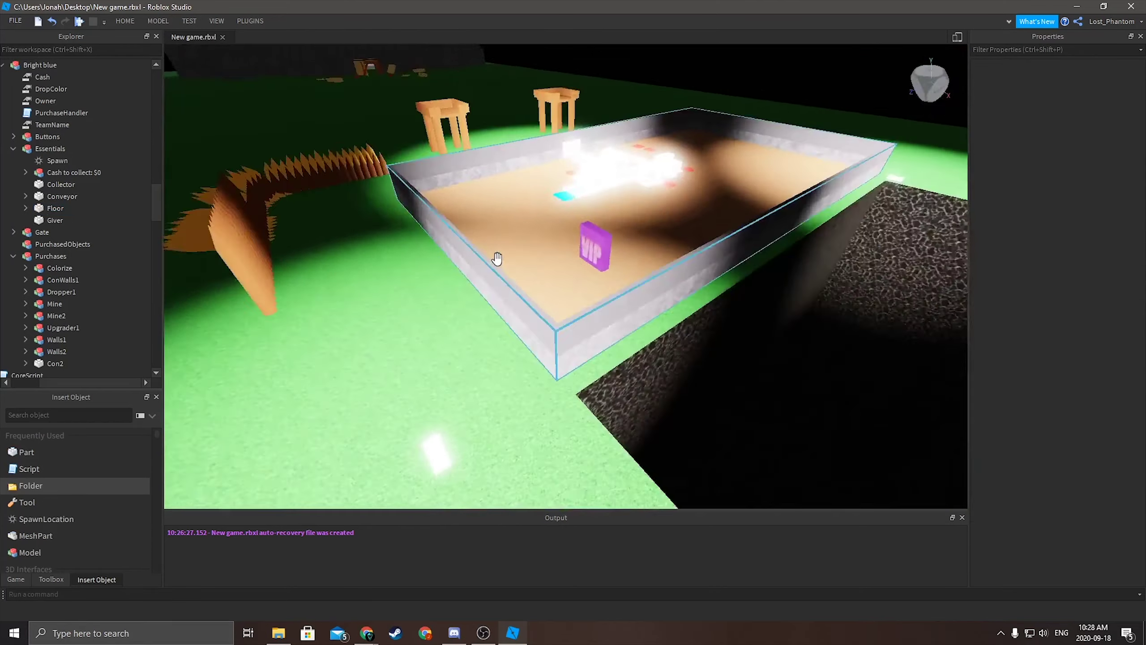
Shrink the new part on the empty grass to 2 × 1 × 2 studs and search the insertable objects for "cyl".
right_click_drag(344, 405, 322, 400)
right_click(301, 401)
left_click(295, 425)
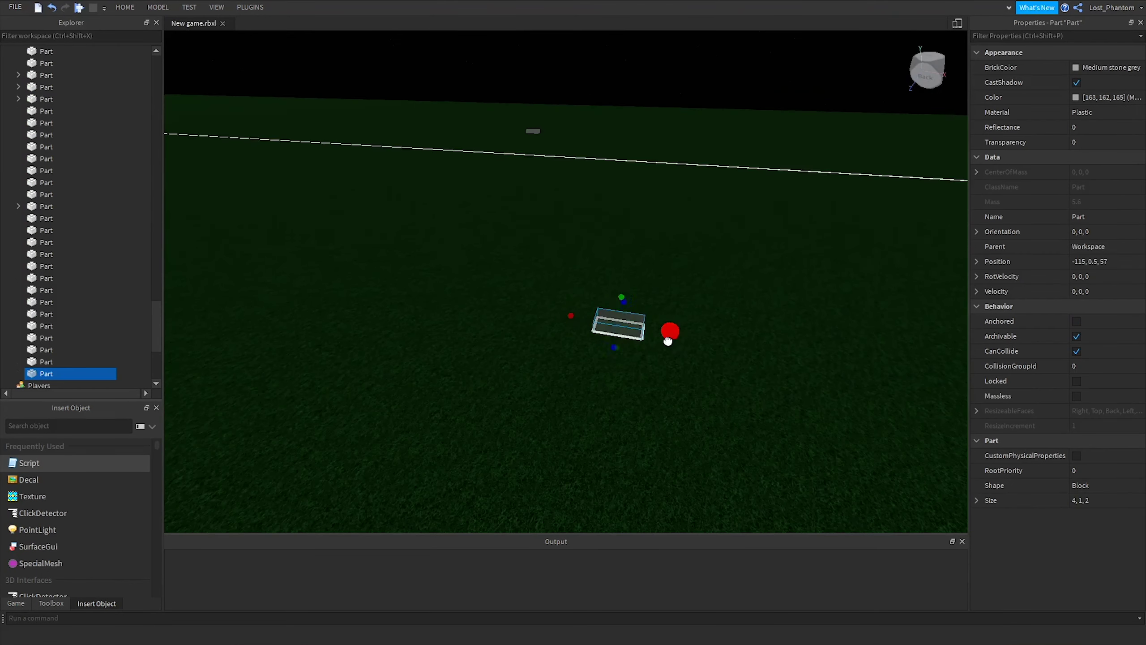
right_click(447, 334)
left_click(496, 299)
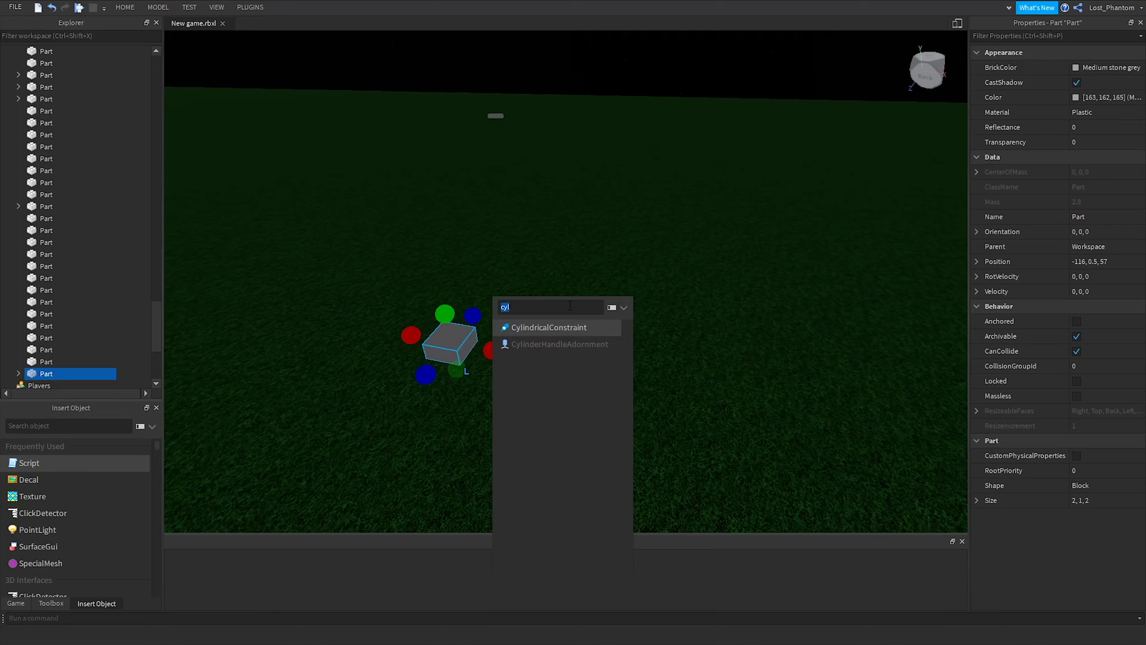
key("Escape")
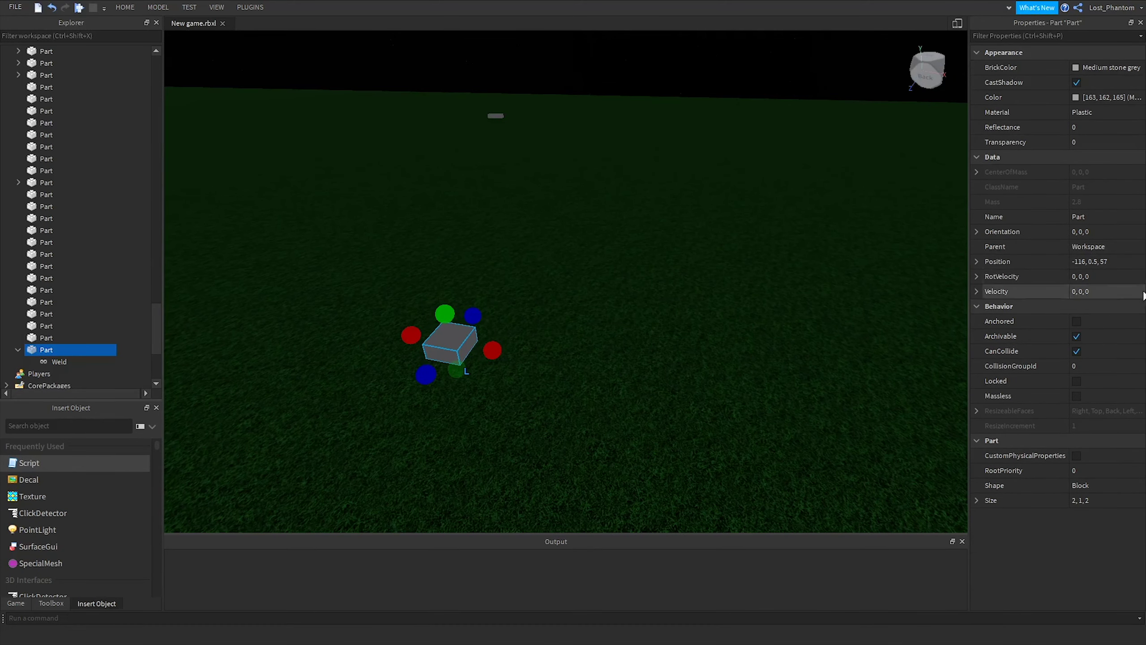
Shape the part into an upright 12 × 2 × 2 cylinder trunk, color it Reddish brown and change its material.
left_click_drag(455, 335, 521, 276)
key("ctrl+4")
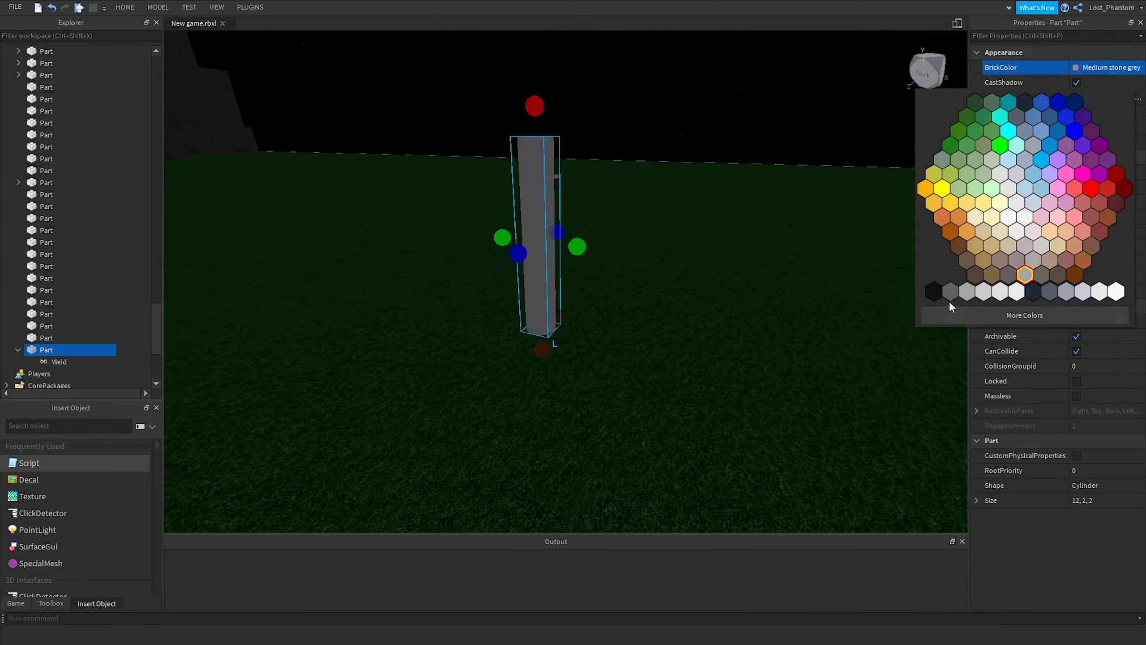
left_click(1105, 112)
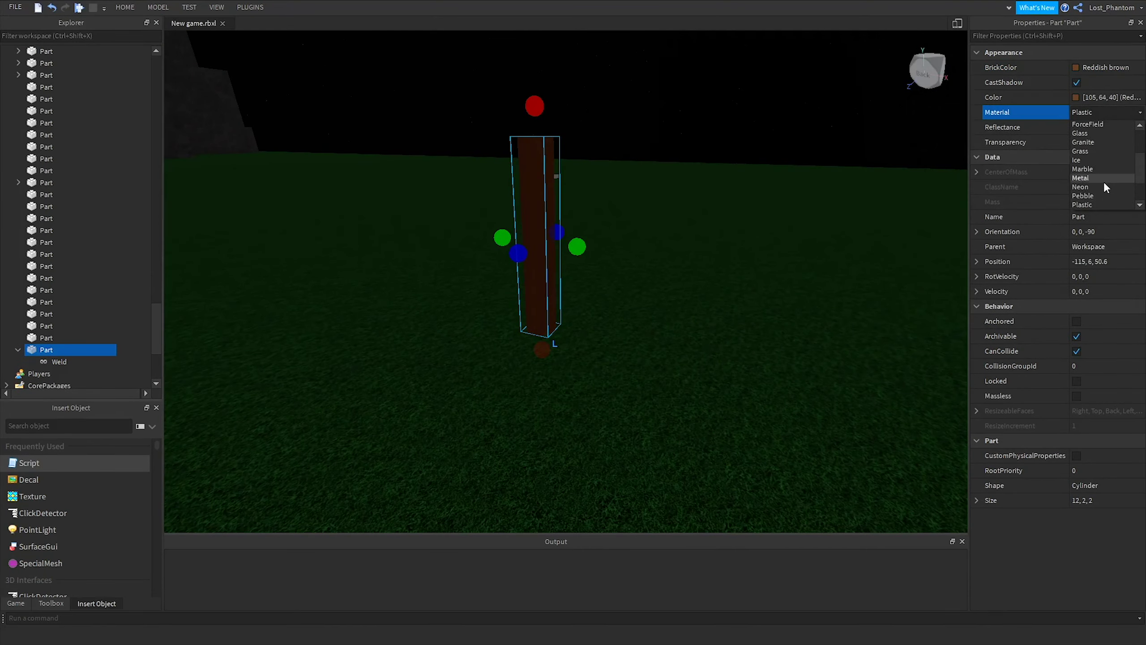
scroll(1104, 186, "down", 2)
left_click(1083, 205)
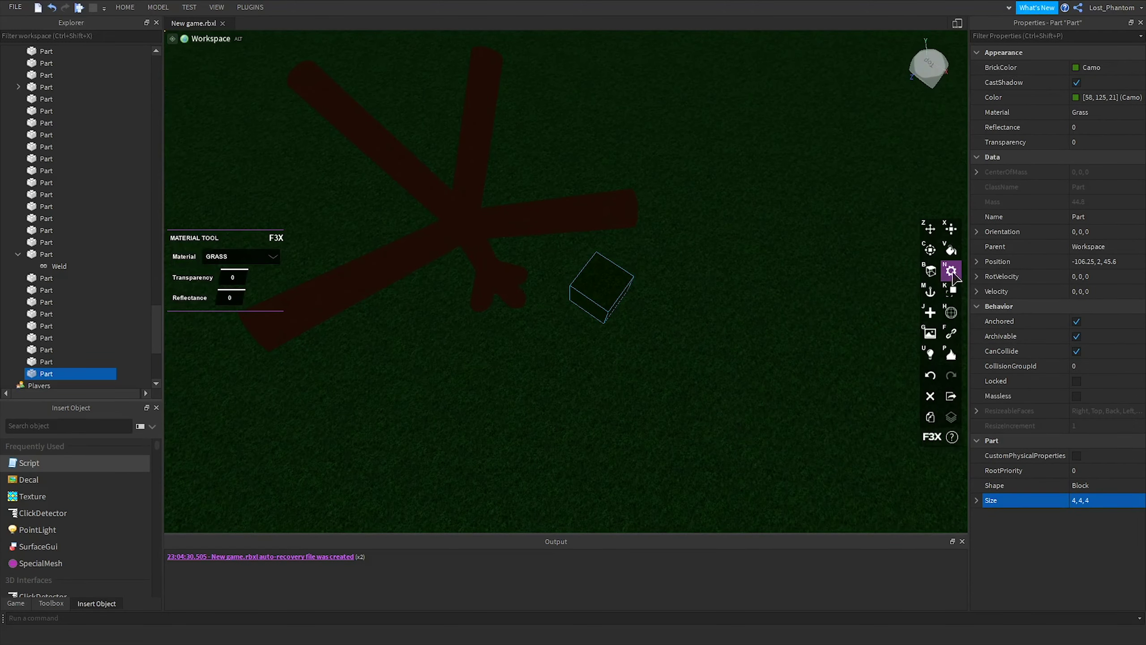
Set the Camo grass block's transparency to 0.2 and arrange leaf blocks around the tree's crown.
left_click(1105, 143)
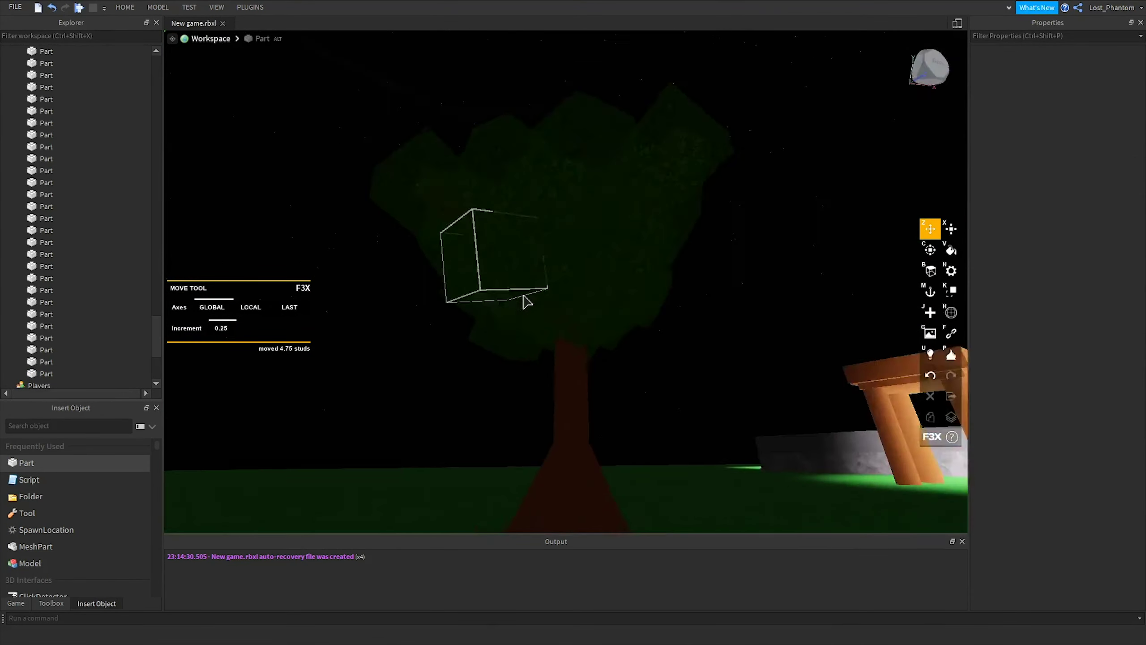
left_click(441, 295)
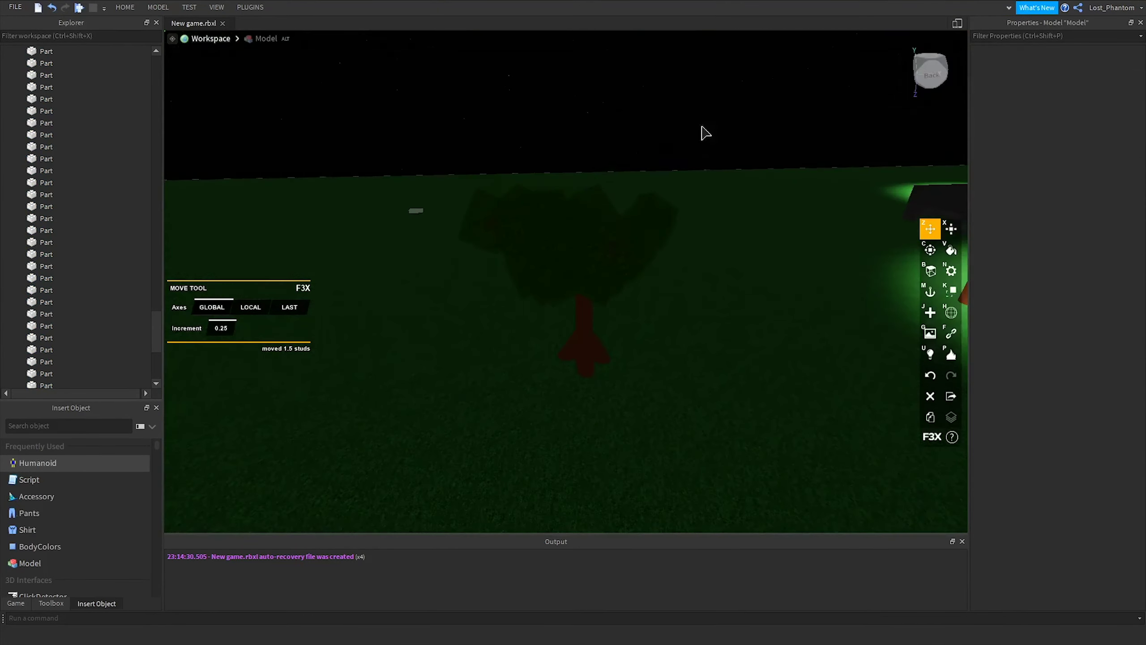
left_click(504, 285)
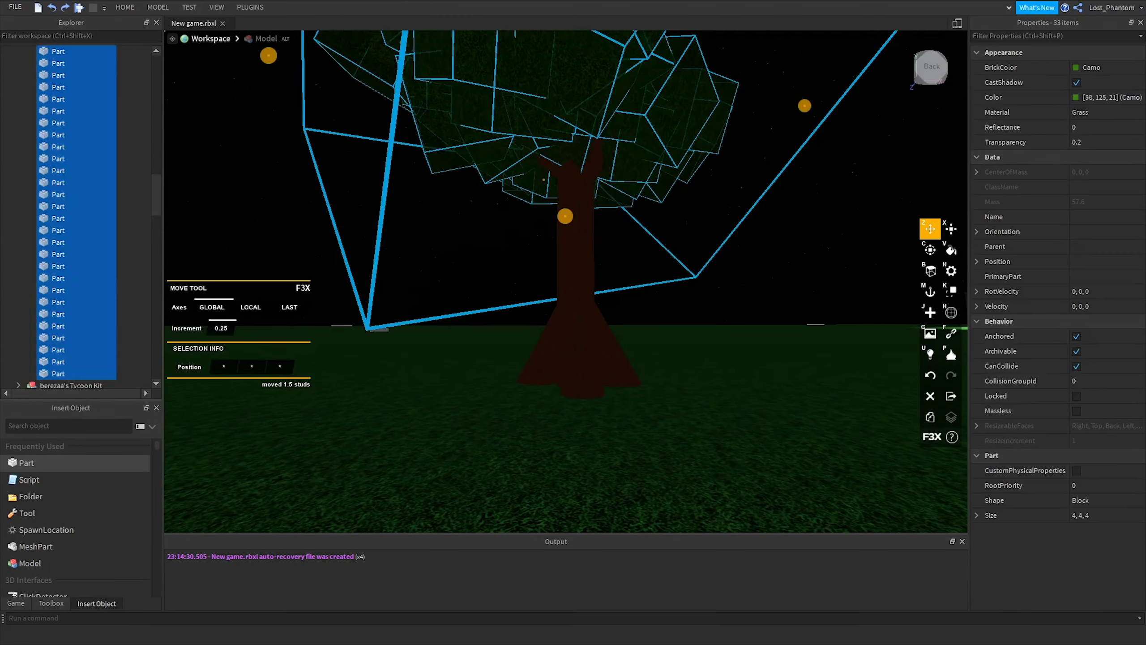
Rename the grouped model of the tree's leaf parts as Leaves.
left_click(18, 135)
left_click(1079, 82)
type("Leaves for the tree")
key("Return")
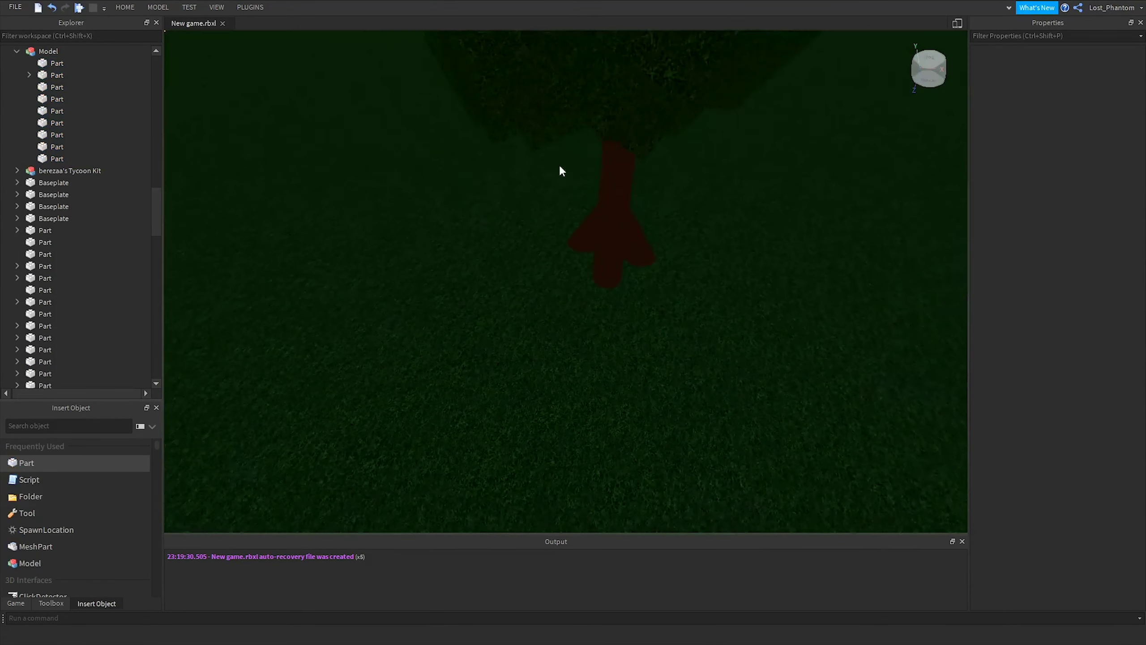
Place a copy of the tree model beside the original and start Building Tools by F3X.
left_click(561, 171)
scroll(587, 226, "up", 3)
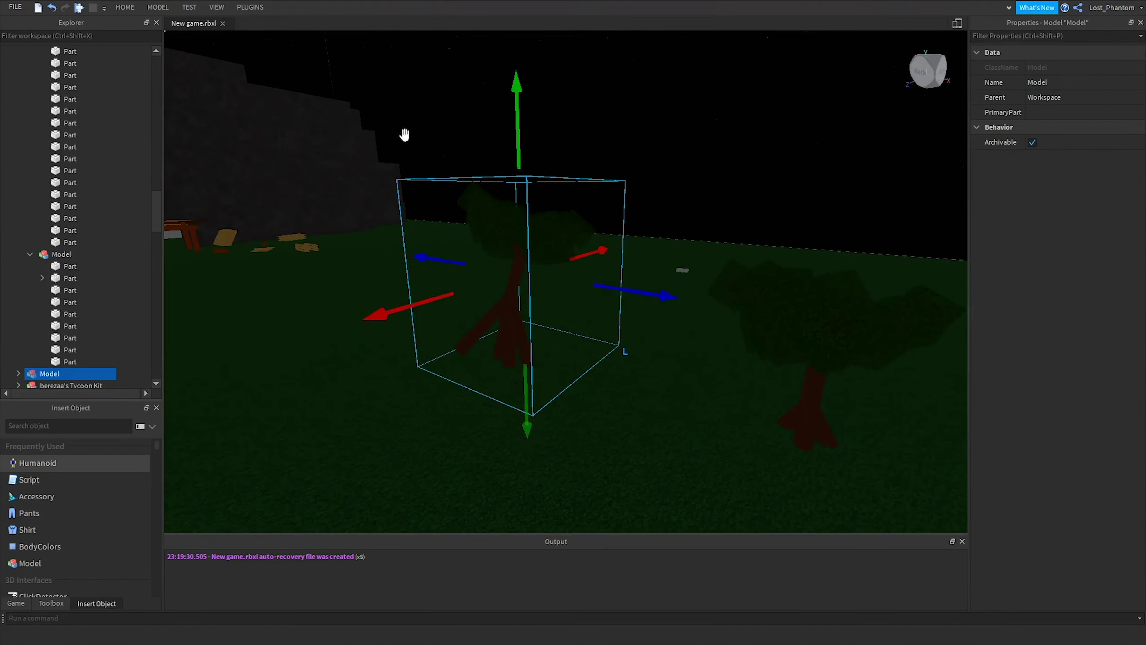
left_click(249, 7)
left_click(260, 35)
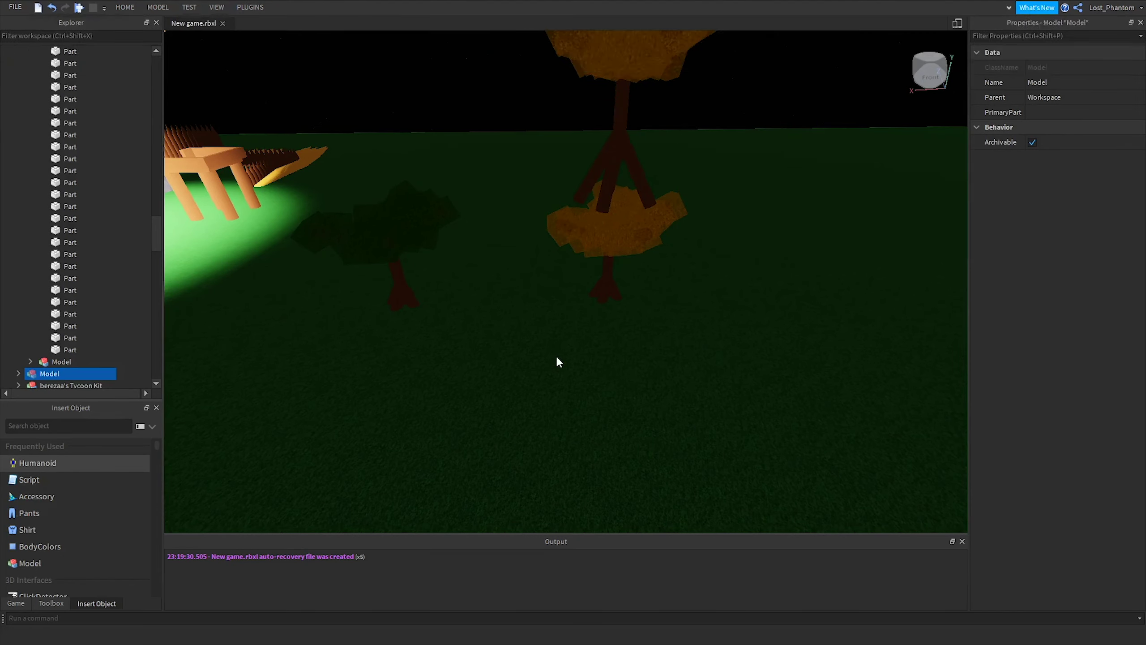
Delete the tree copy stacked above the orange tree and start Building Tools by F3X.
key("Delete")
left_click(250, 7)
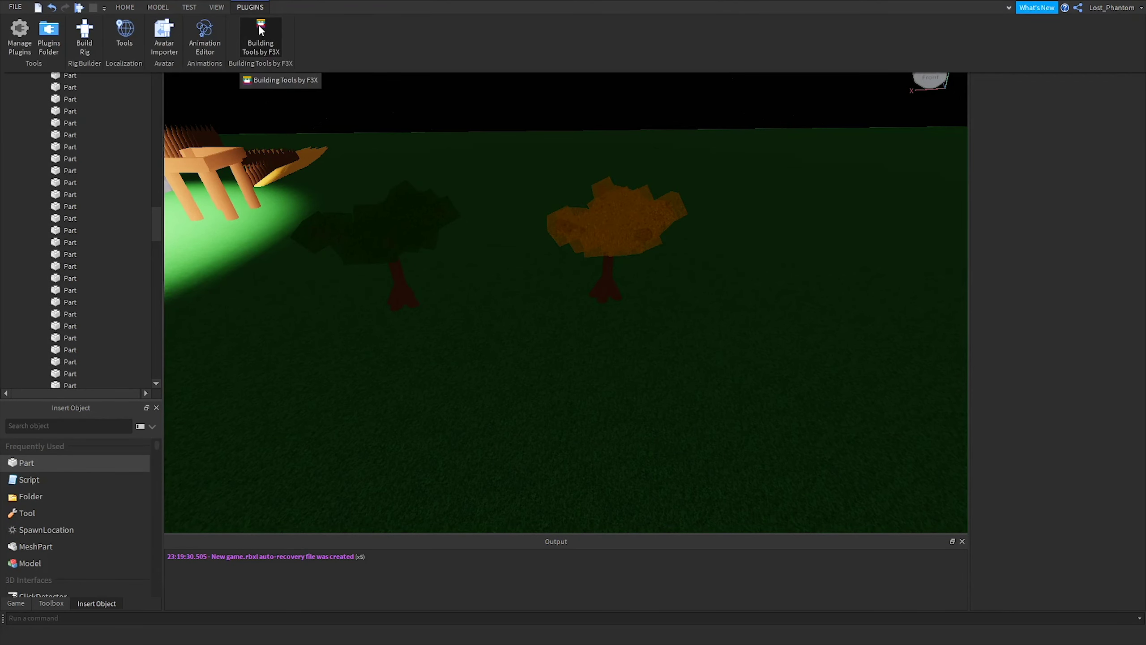
left_click(261, 36)
Move a copy of the orange tree 26 studs away and recolor its leaves Bright red.
left_click_drag(627, 313, 590, 388)
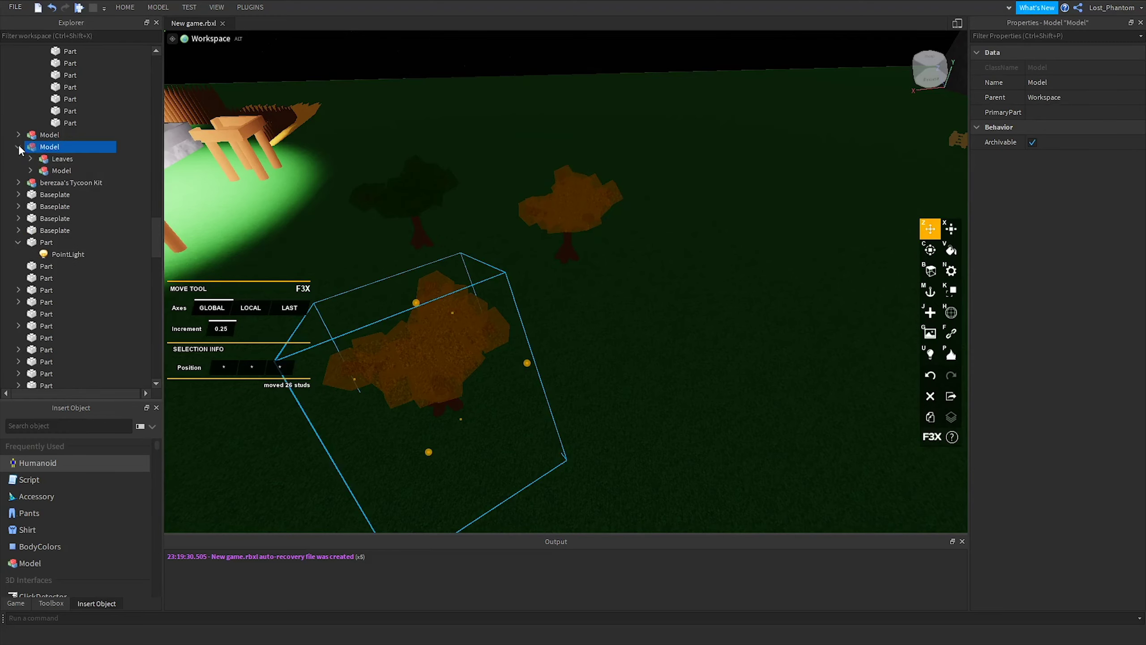
left_click(636, 307)
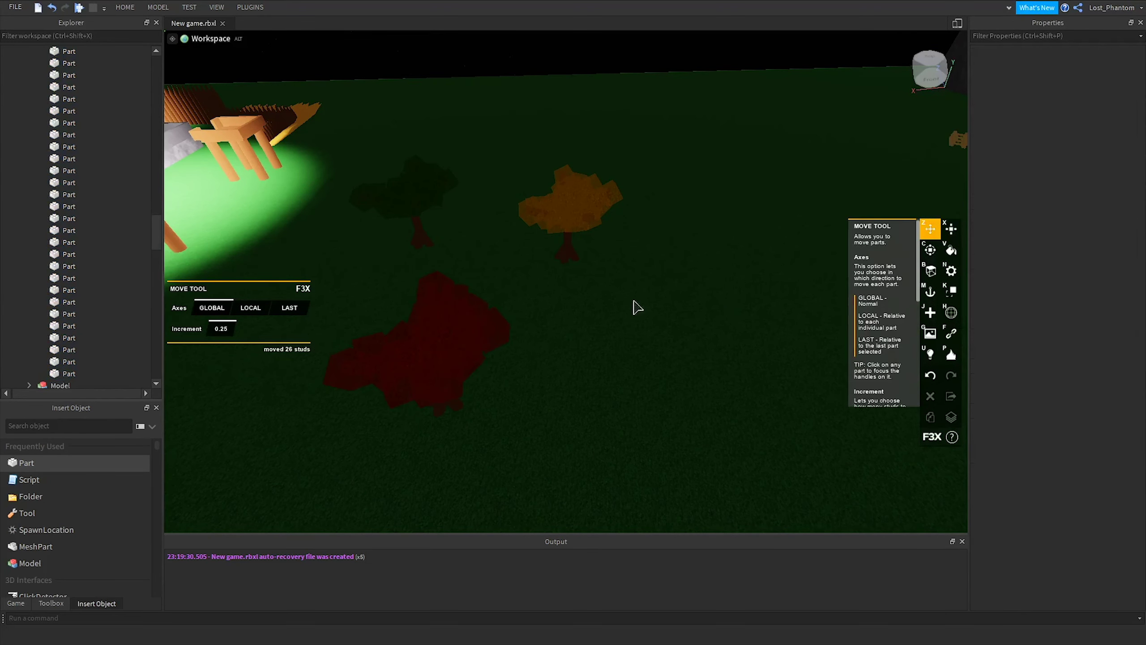
left_click(18, 88)
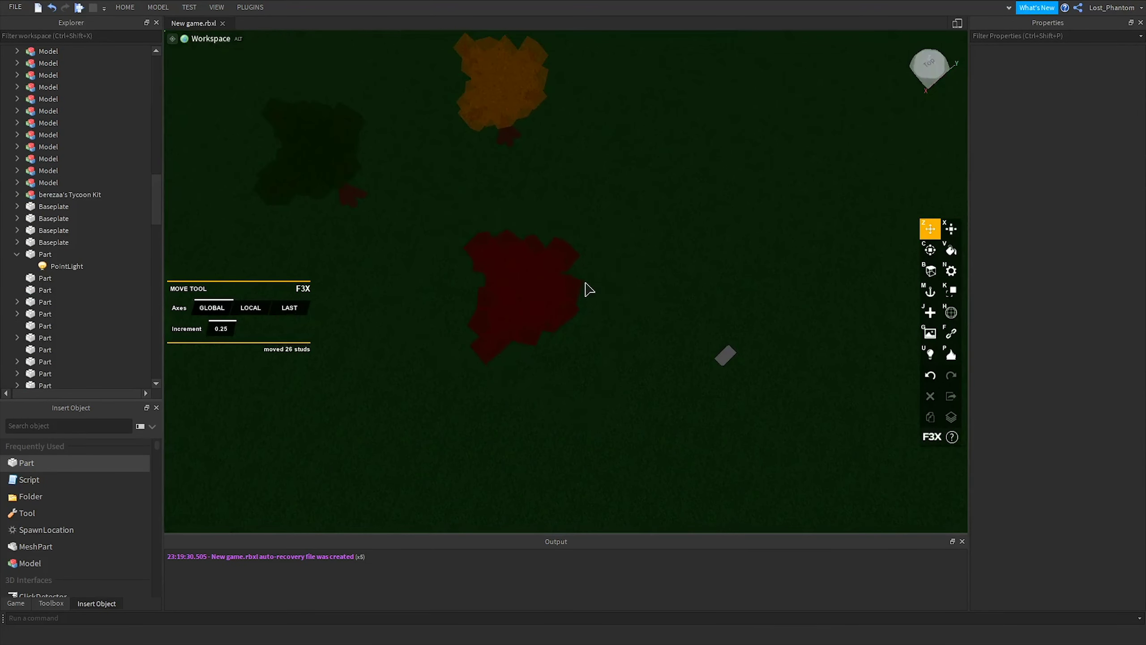
Move a copy of the red tree 39.25 studs away and set its leaves' BrickColor to Neon orange.
left_click(547, 360)
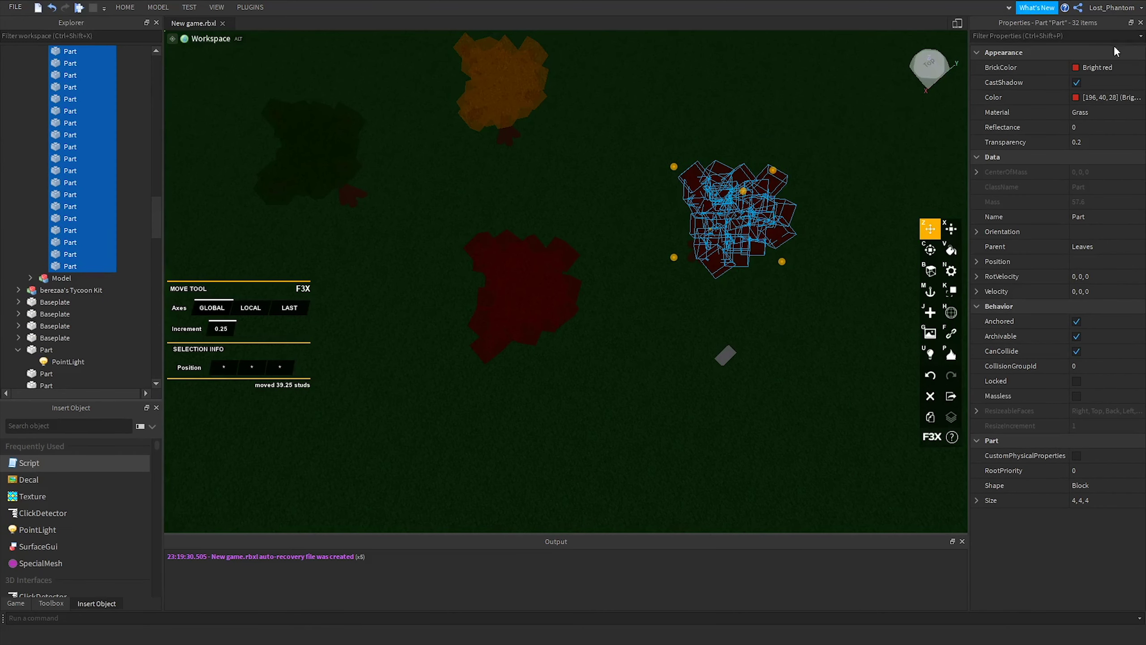
left_click(1051, 69)
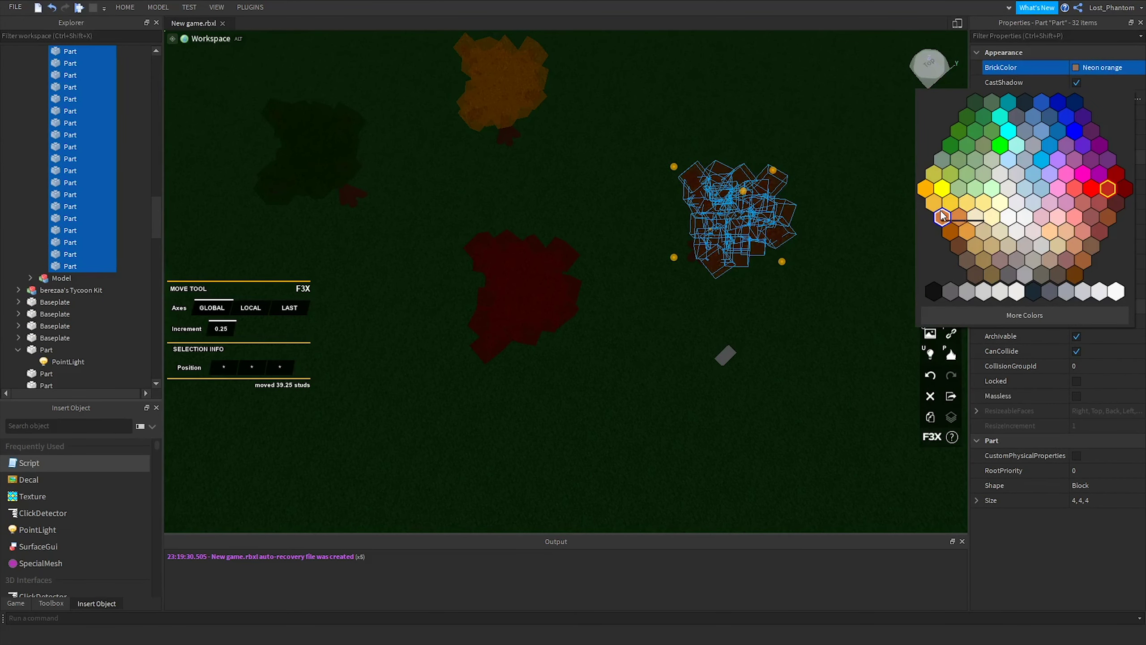
left_click(1079, 149)
left_click(764, 146)
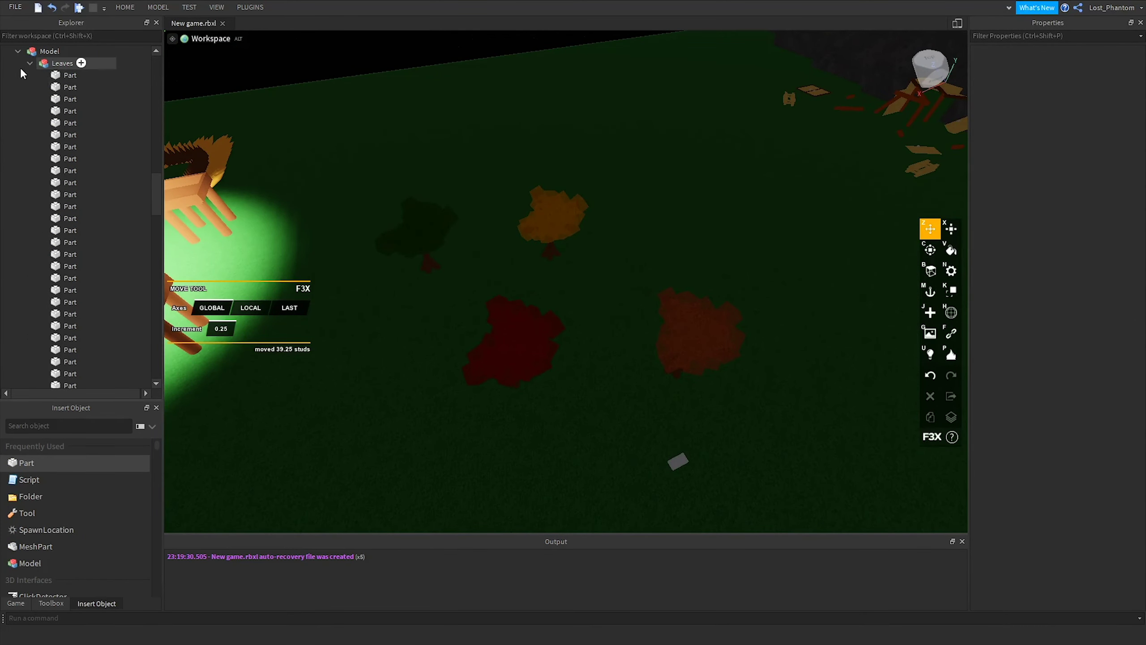
Add a ScreenGui to StarterGui and insert a Frame inside it.
right_click(43, 147)
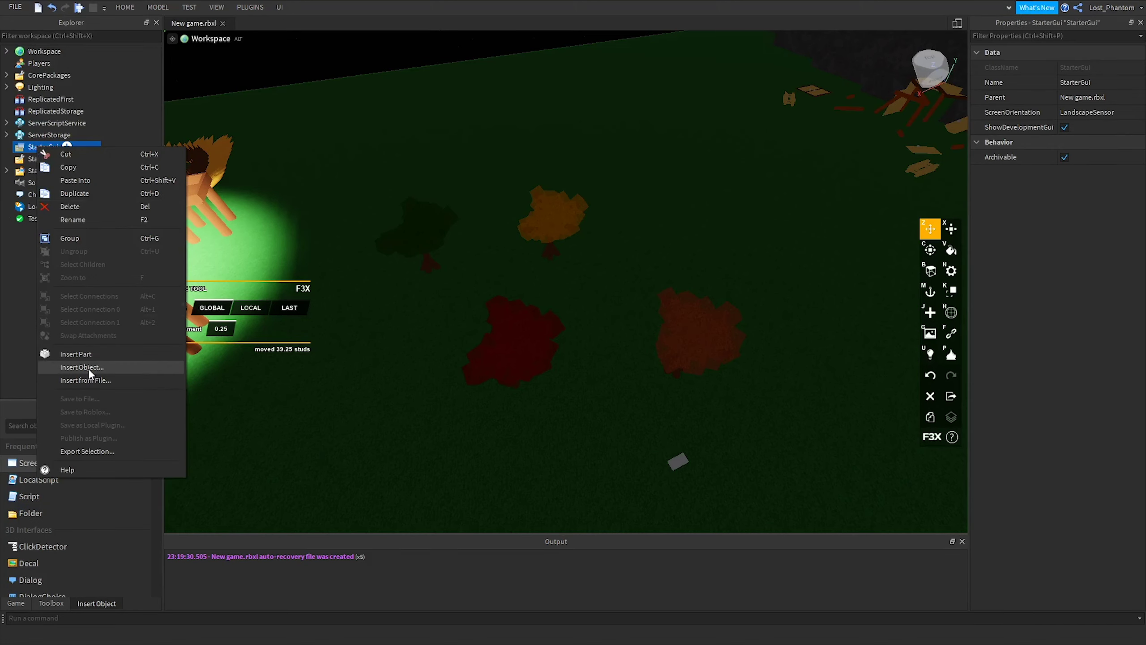
left_click(88, 368)
left_click(90, 327)
left_click(52, 199)
left_click(44, 167)
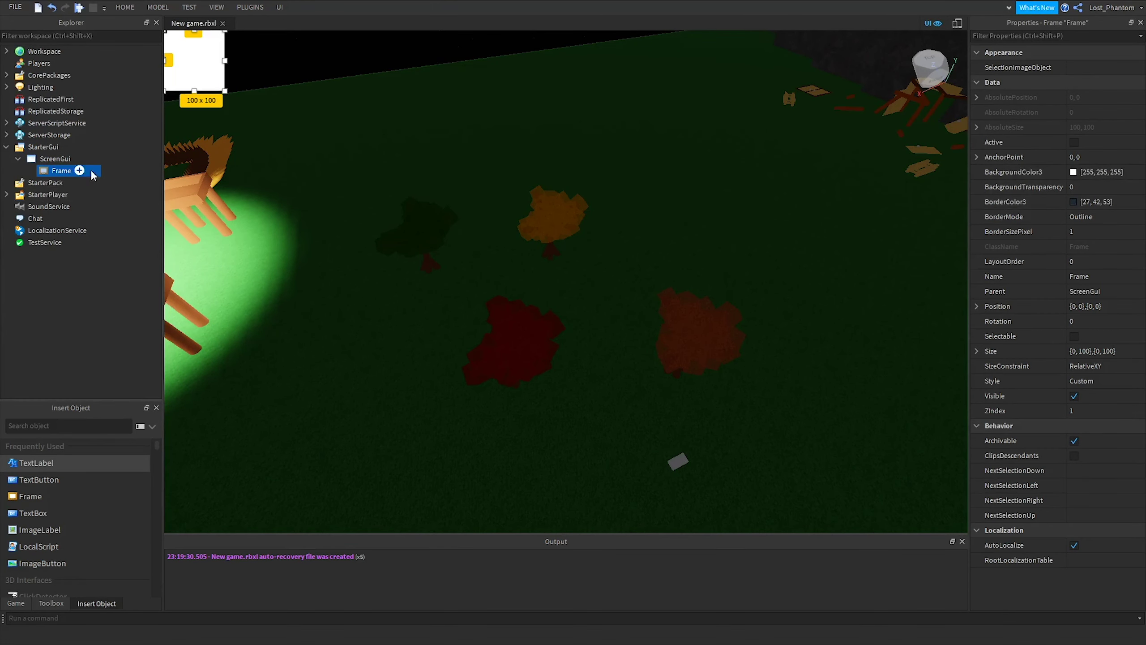
Set the Frame's size to {0.4, 0},{0.1, 0}.
double_click(1108, 351)
key("Return")
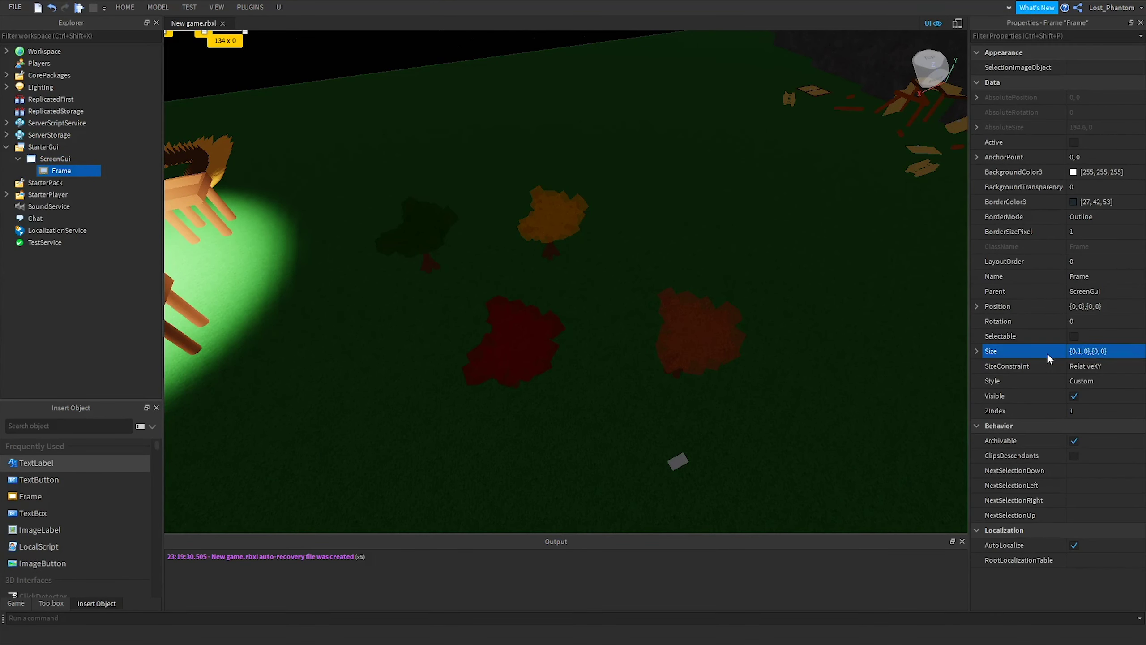
double_click(1105, 351)
type("0.4,0,0.1,0")
key("Return")
Set the Frame's position to {0.3, 0},{0.85, 0}.
double_click(1075, 306)
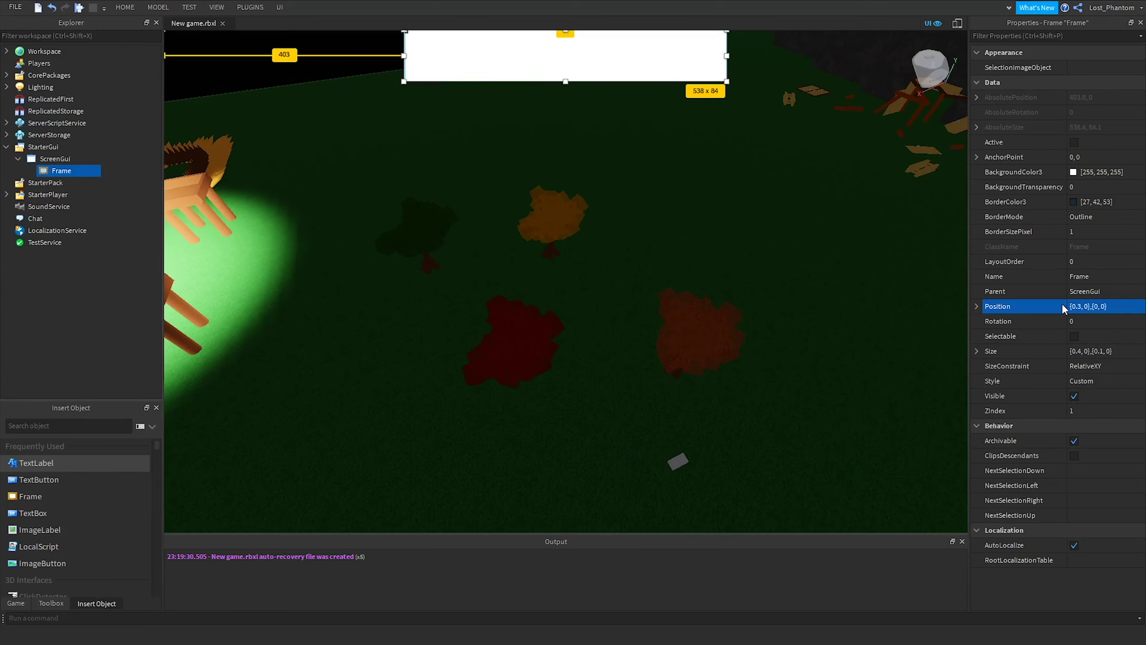
type("0.3,0,0.85,0")
key("Return")
Set the Frame's background color to gray (139, 139, 139).
left_click(777, 450)
left_click(491, 495)
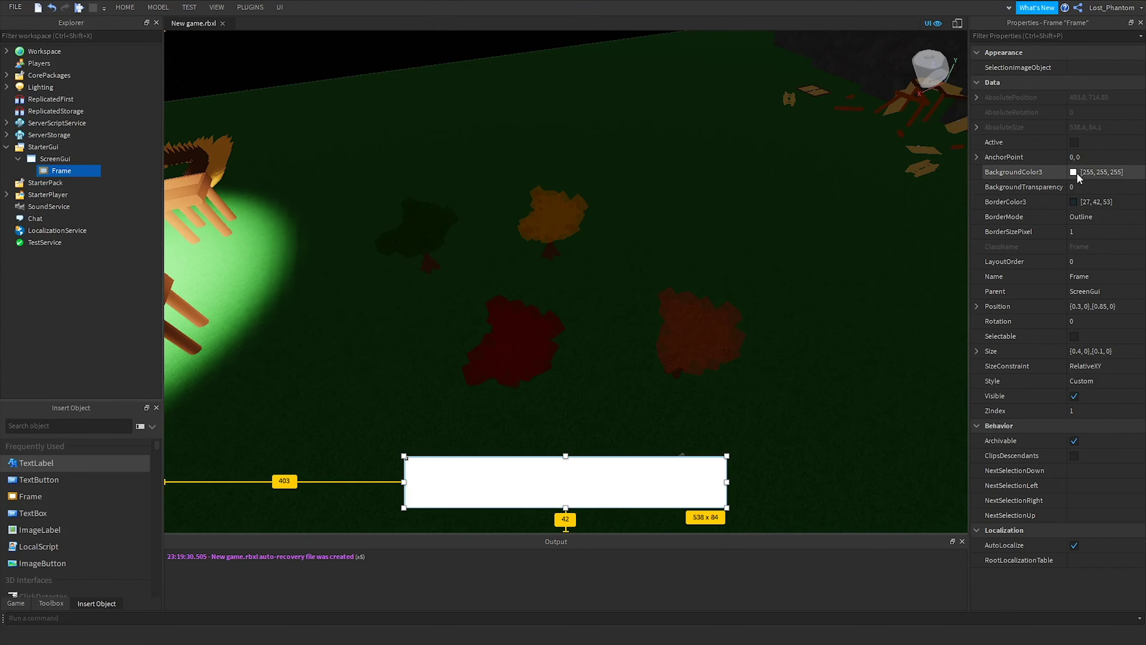
left_click(1073, 171)
left_click(648, 431)
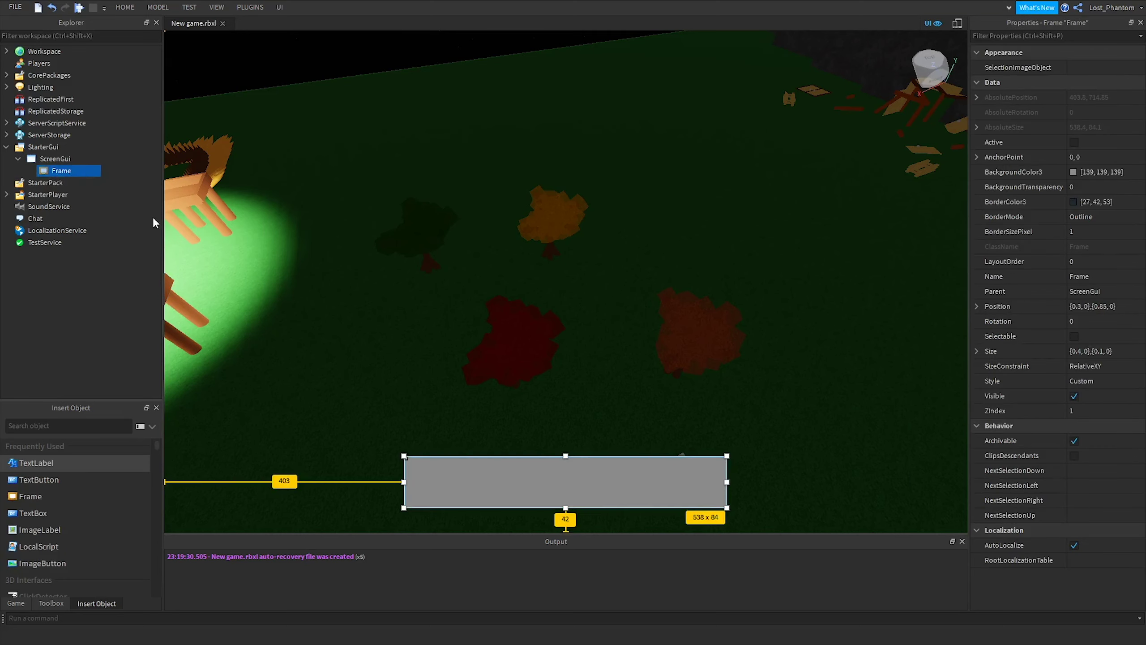
Duplicate the gray Frame and set the copy's background color to green (0, 255, 0).
left_click(1074, 172)
left_click(533, 232)
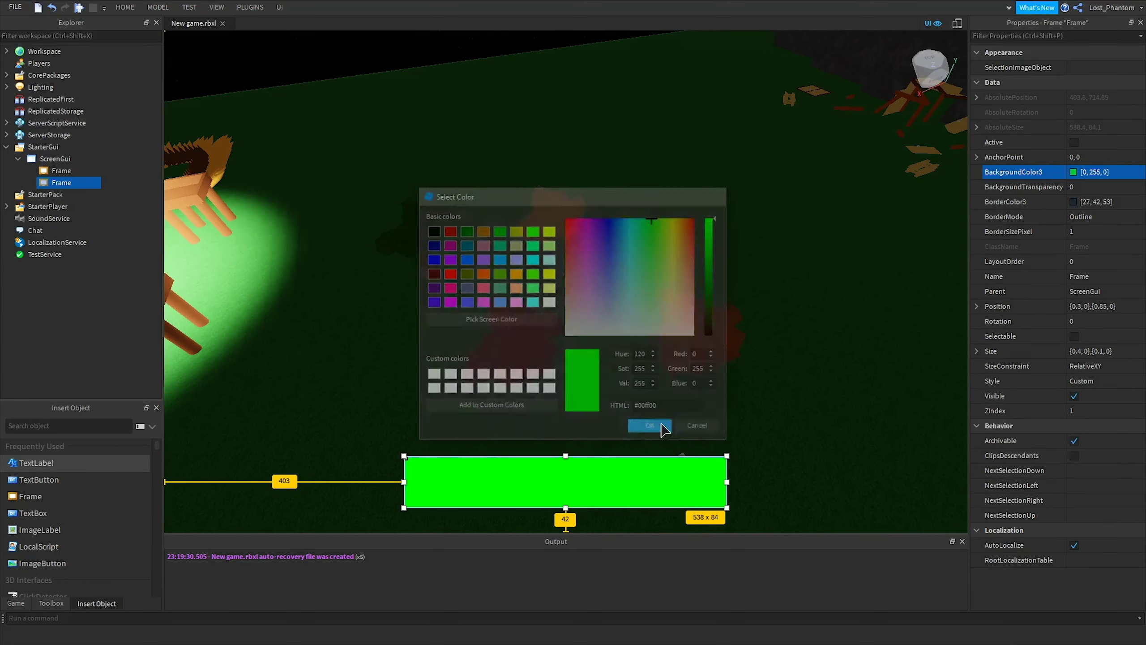
left_click(651, 427)
Set the green frame's size to {0.3, 0},{0.05, 0} and its position to {0.35, 0},{0.875, 0}.
left_click(1092, 351)
type("{0.4,0},{0.05,0}")
key("Return")
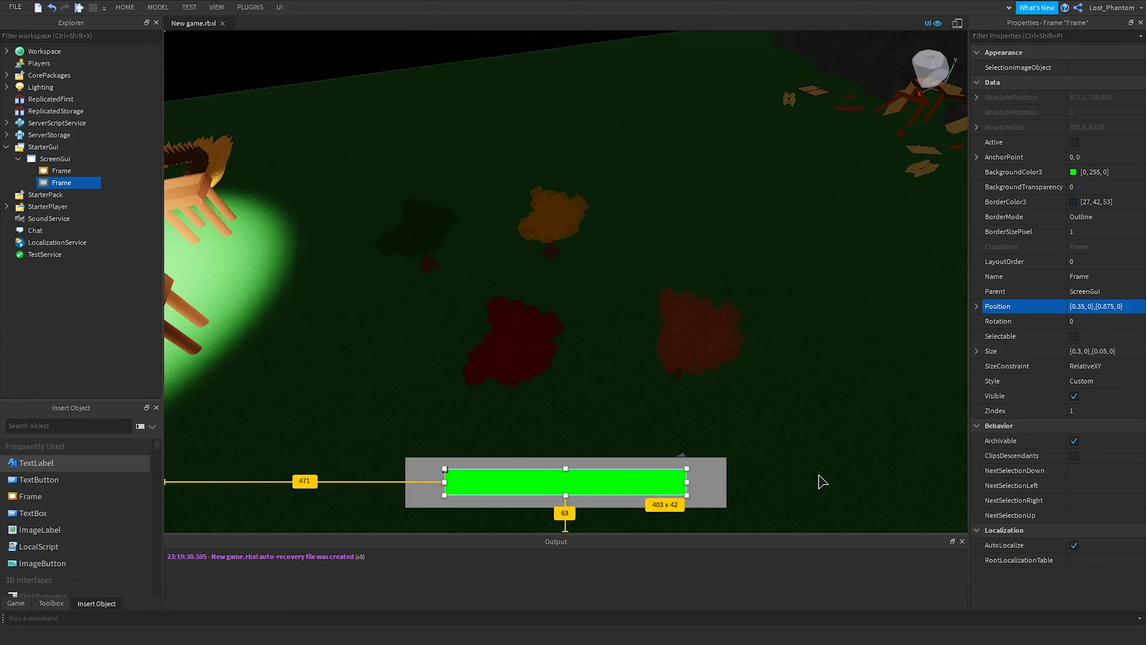
Name the bar green, and make a copy named red with background color (255, 0, 0).
left_click(1072, 172)
left_click(450, 276)
left_click(650, 428)
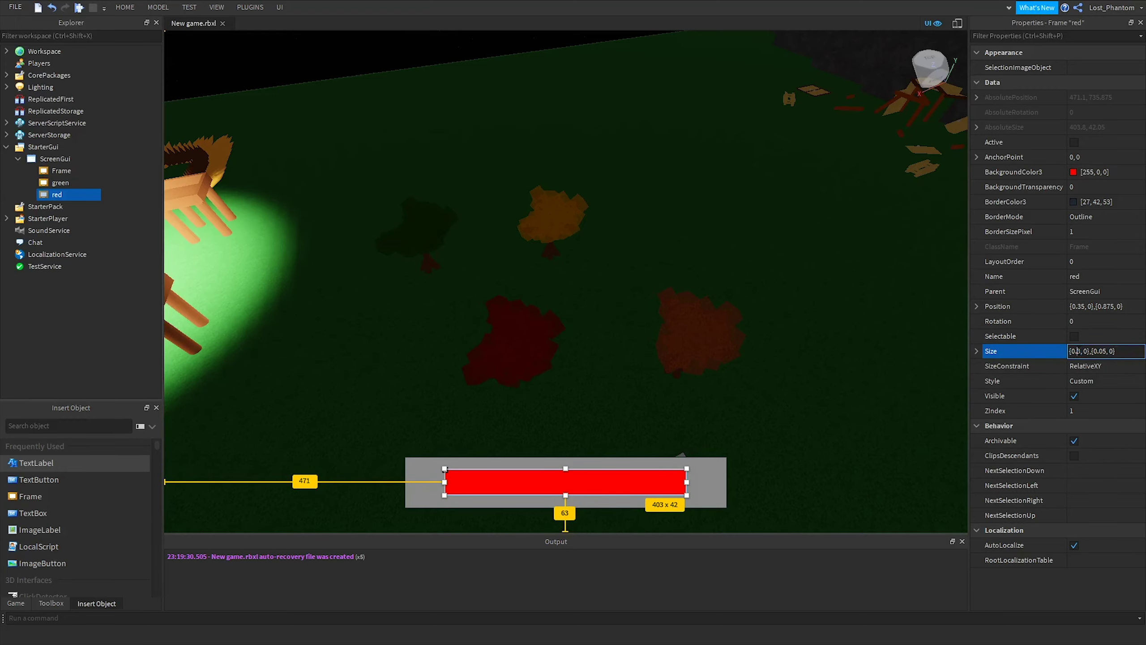
left_click(115, 321)
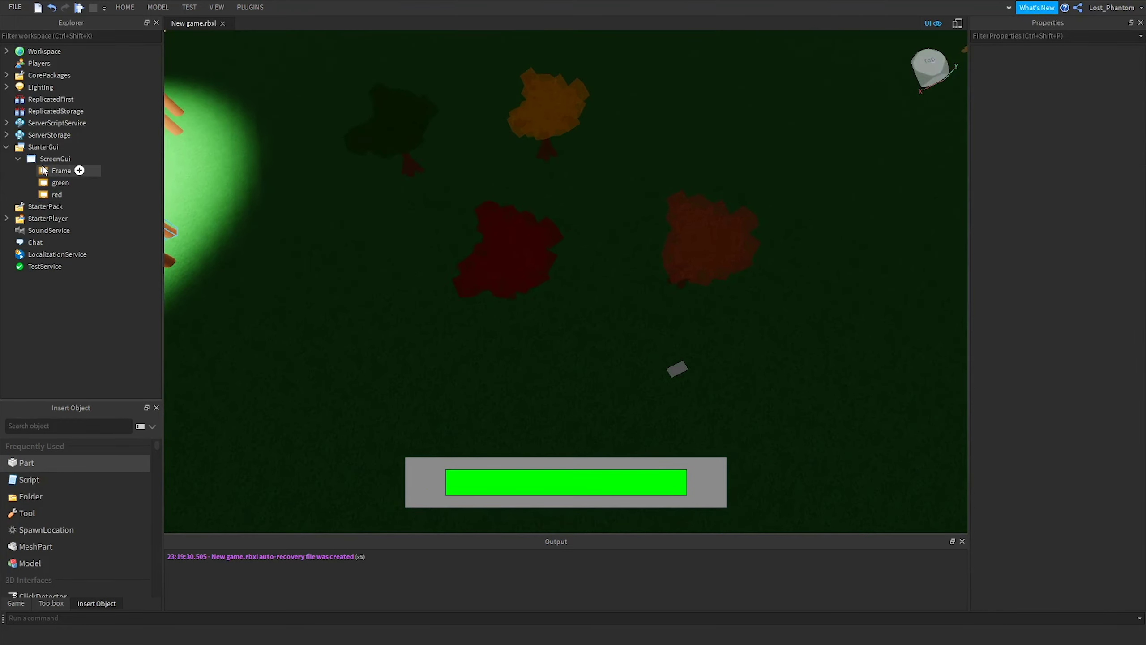
scroll(607, 364, "up", 5)
key("super")
key("super")
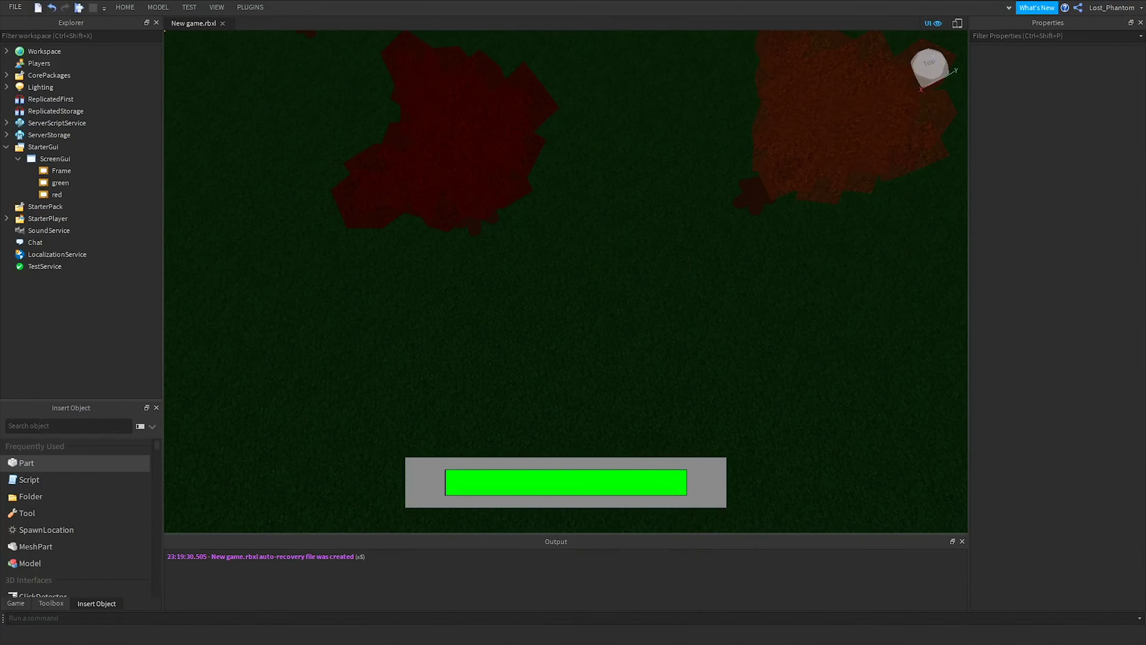